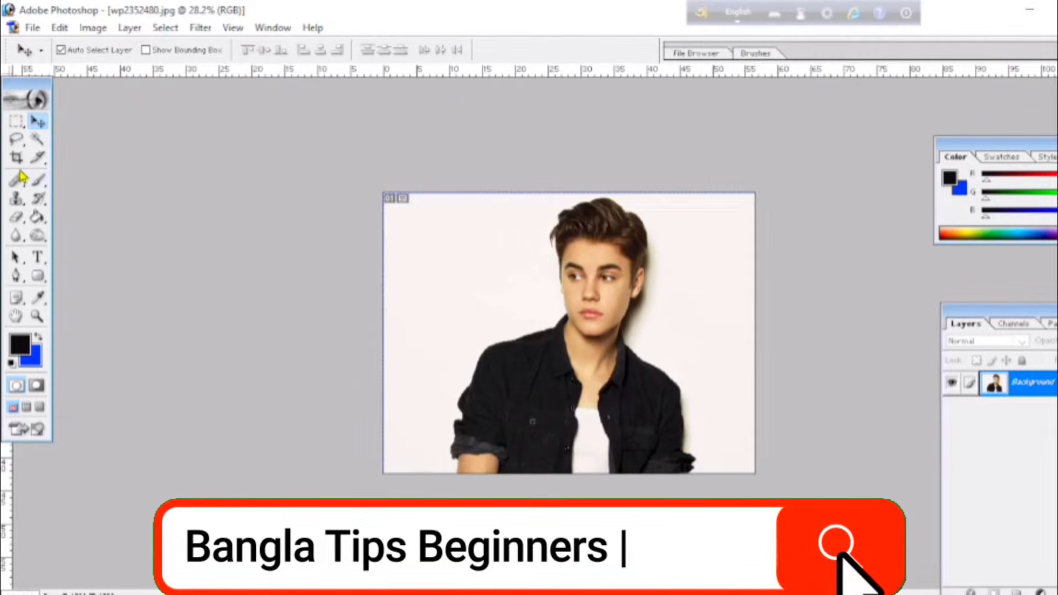
# Activate the standard freehand Lasso tool for outlining the man in the photo.
pyautogui.hotkey('ctrl', '+')
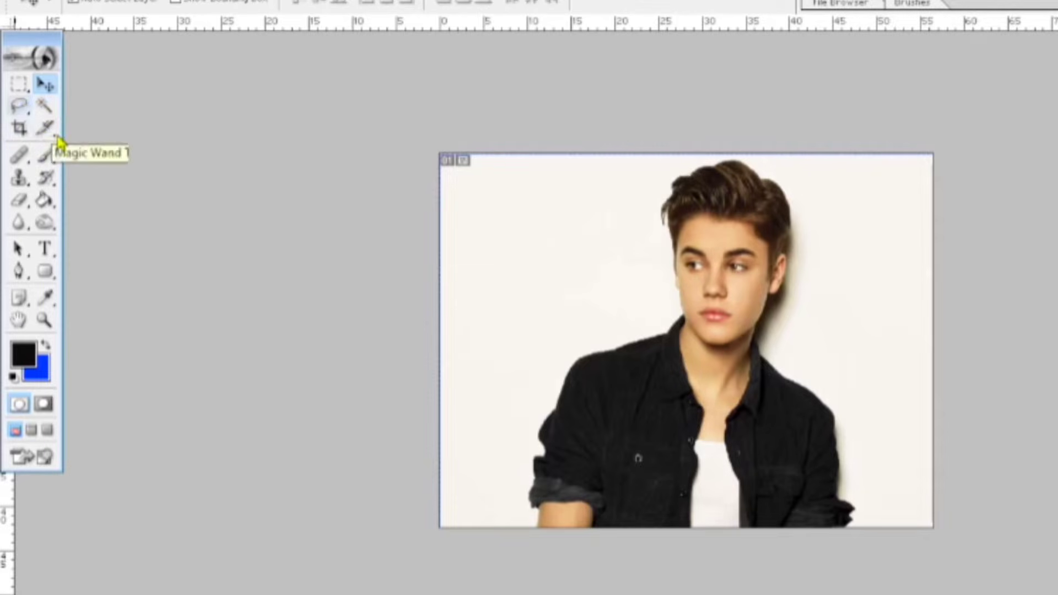
pyautogui.click(20, 107)
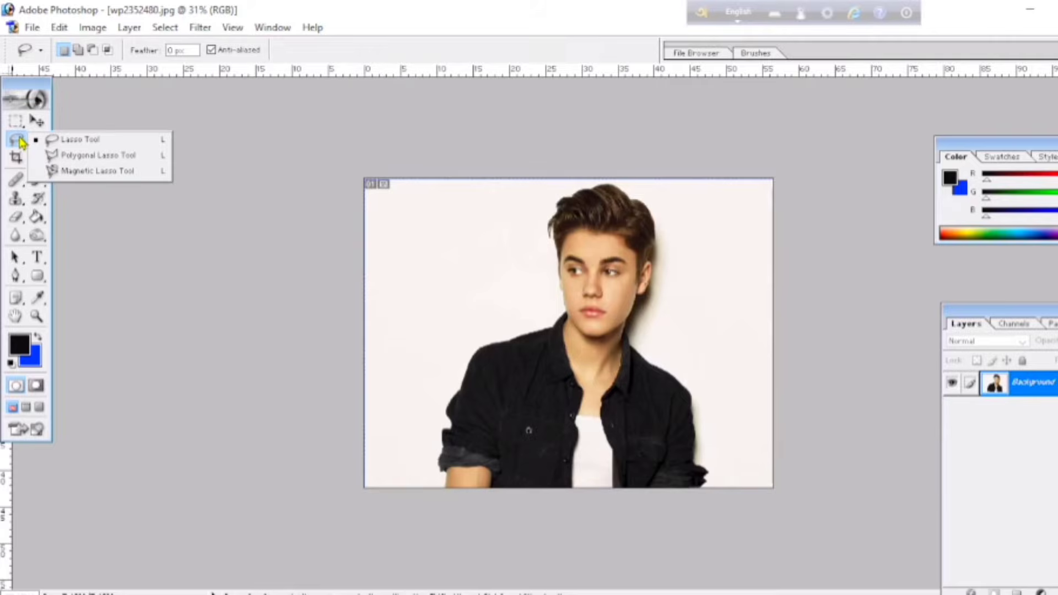
pyautogui.click(81, 142)
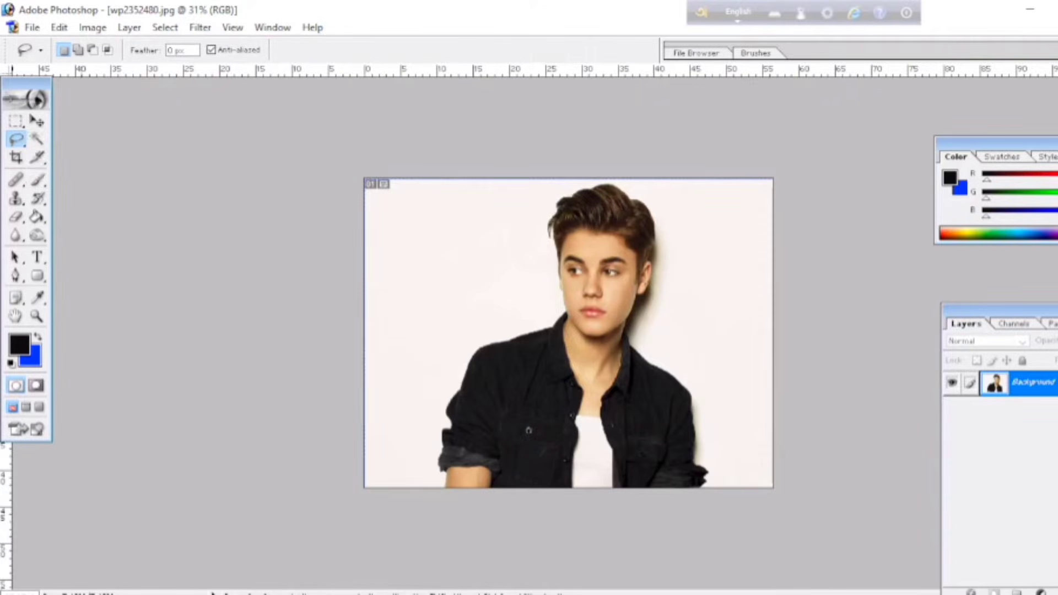
pyautogui.scroll(2, 463, 285)
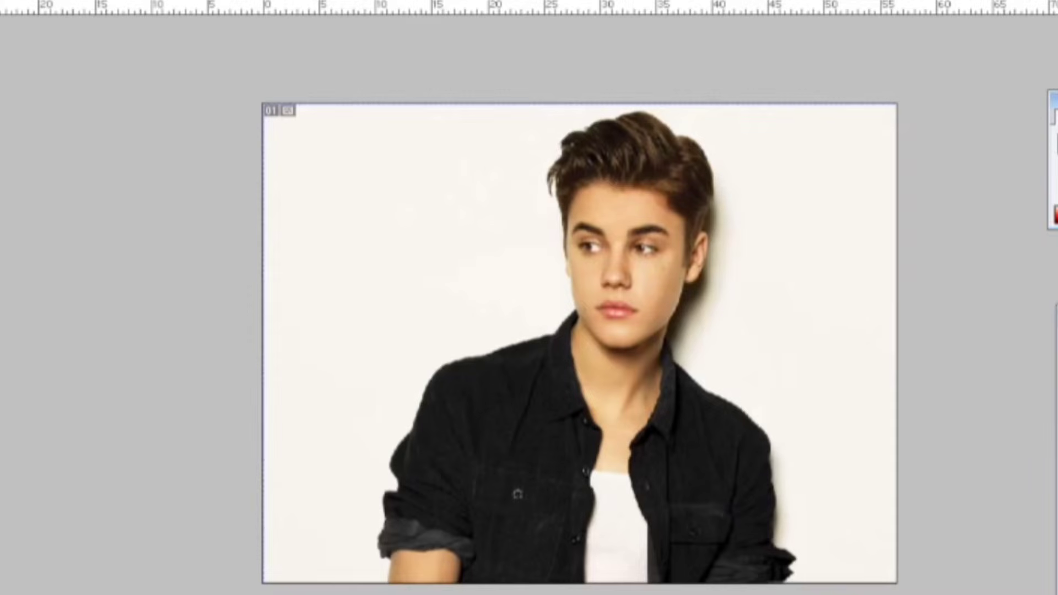
pyautogui.rightClick(6, 95)
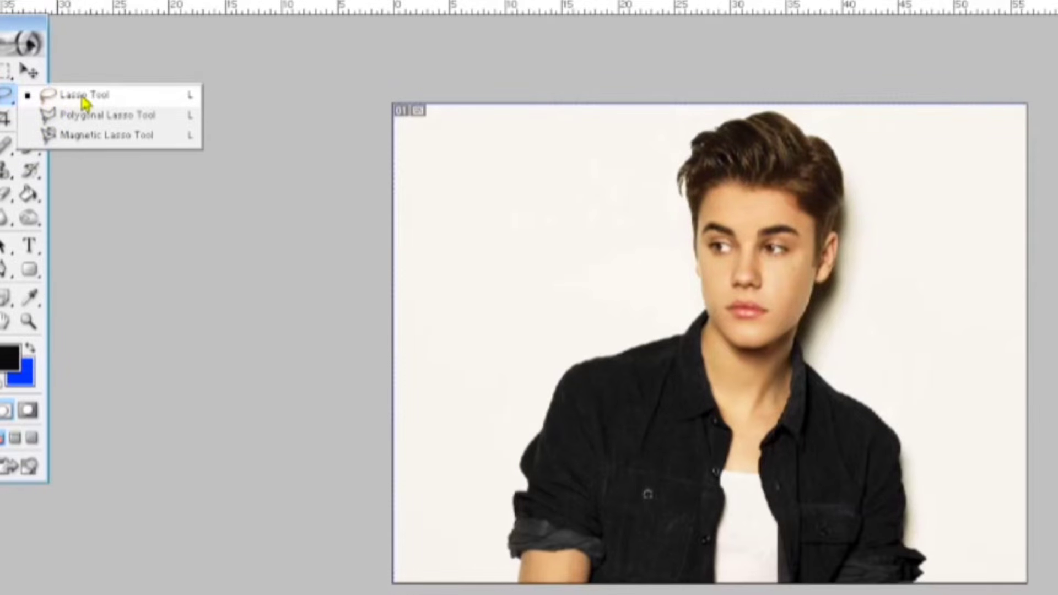
pyautogui.click(84, 96)
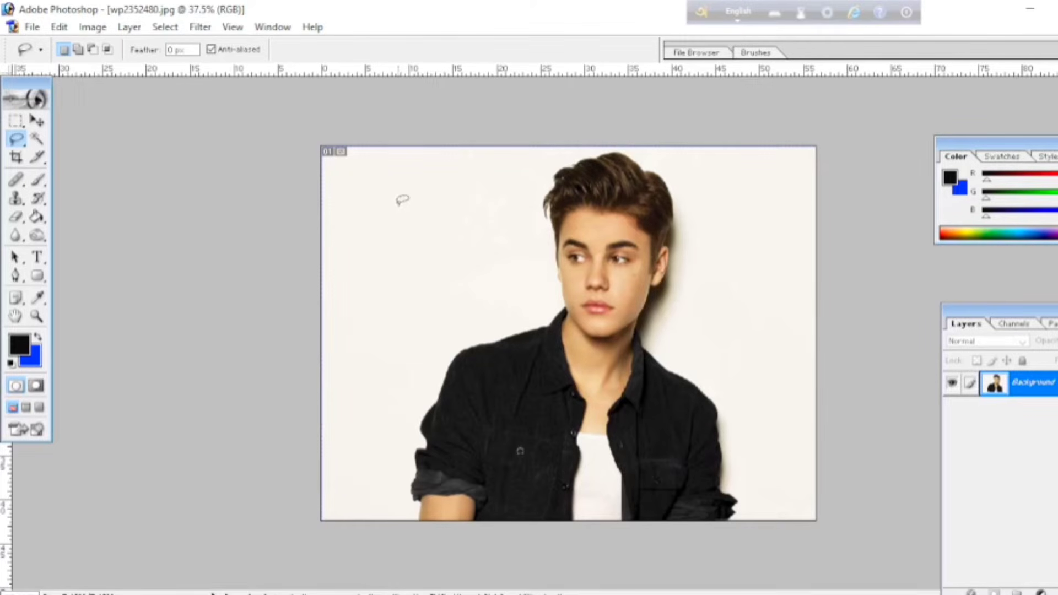
# Try drawing a freehand lasso outline along the hair and face of the man.
pyautogui.moveTo(399, 204)
pyautogui.mouseDown()
pyautogui.moveTo(428, 228)
pyautogui.moveTo(433, 258)
pyautogui.moveTo(425, 291)
pyautogui.moveTo(401, 303)
pyautogui.moveTo(366, 279)
pyautogui.moveTo(354, 225)
pyautogui.moveTo(361, 211)
pyautogui.moveTo(406, 202)
pyautogui.mouseUp()
pyautogui.click(408, 203)
pyautogui.scroll(1, 516, 274)
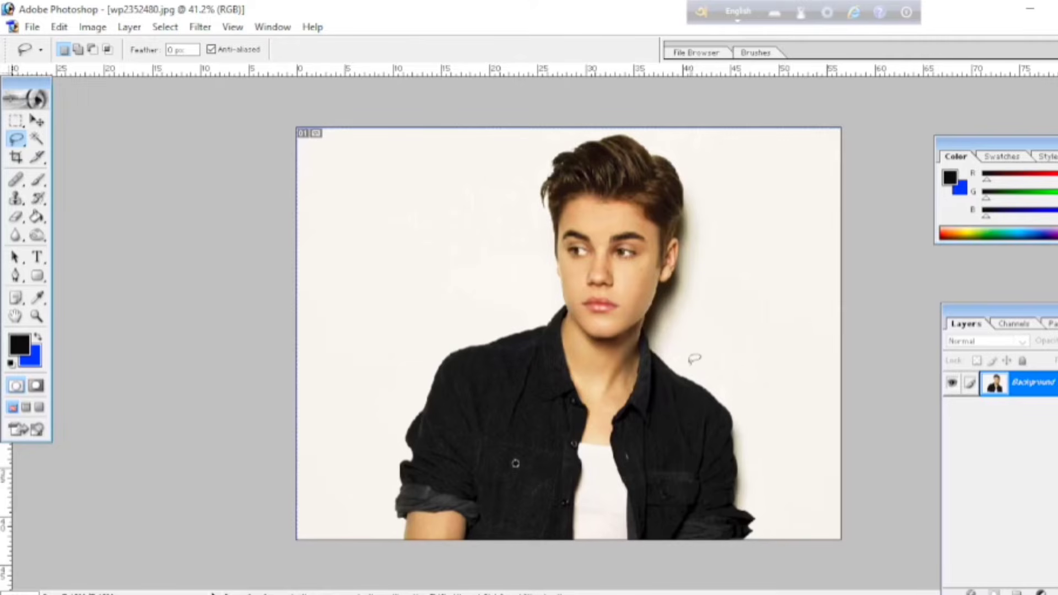
pyautogui.hotkey('ctrl', '-')
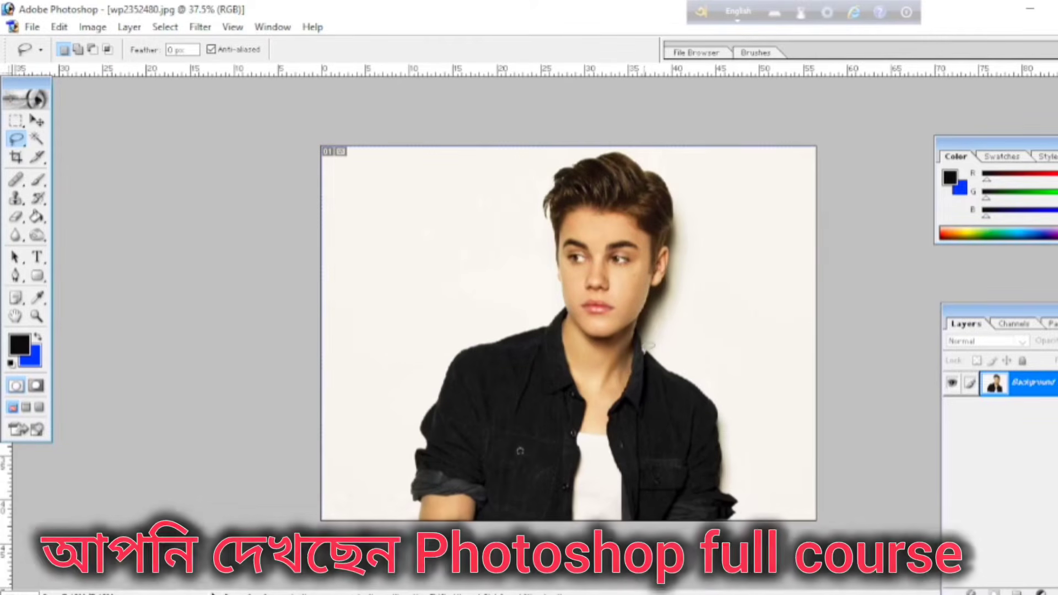
pyautogui.scroll(2, 540, 316)
pyautogui.scroll(-1, 554, 313)
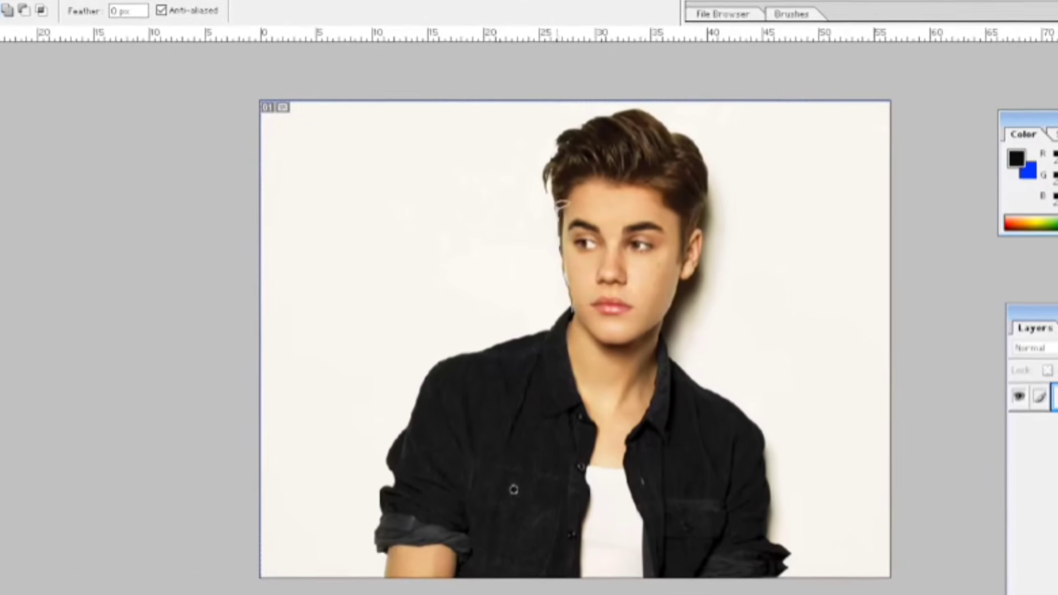
pyautogui.moveTo(549, 129)
pyautogui.mouseDown()
pyautogui.moveTo(572, 97)
pyautogui.moveTo(611, 78)
pyautogui.moveTo(649, 79)
pyautogui.moveTo(707, 53)
pyautogui.moveTo(755, 83)
pyautogui.moveTo(774, 119)
pyautogui.moveTo(772, 242)
pyautogui.moveTo(723, 331)
pyautogui.moveTo(615, 379)
pyautogui.moveTo(621, 367)
pyautogui.moveTo(588, 311)
pyautogui.moveTo(606, 314)
pyautogui.mouseUp()
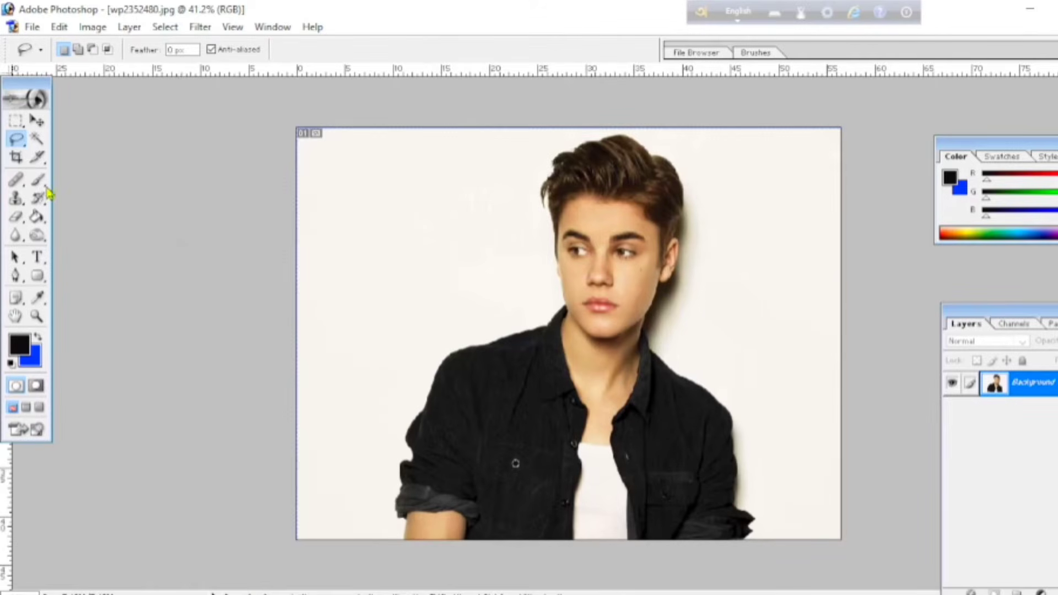
# Switch from the freehand lasso to the Polygonal Lasso tool.
pyautogui.click(16, 138)
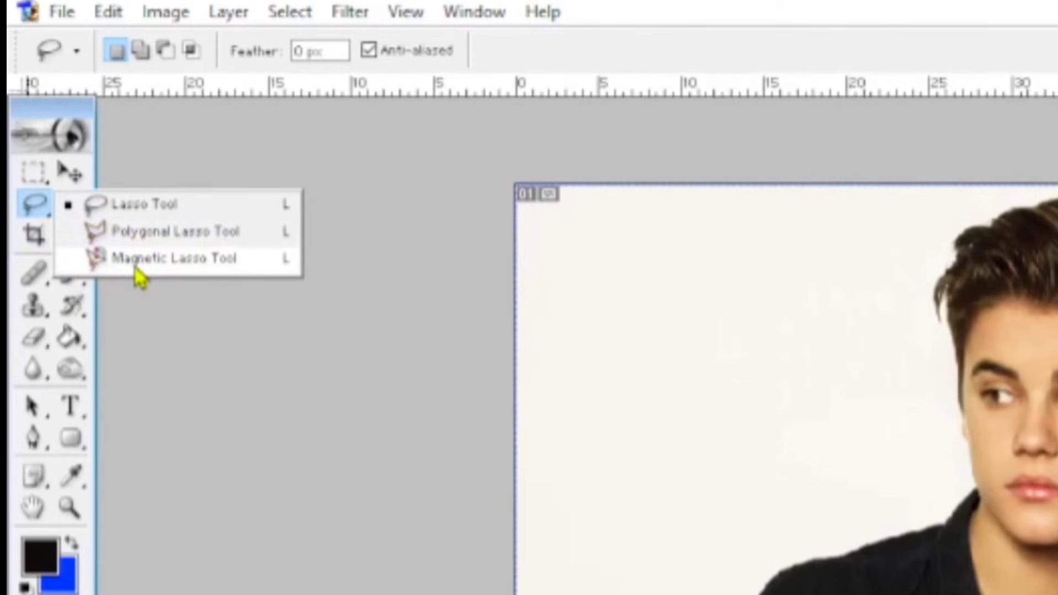
pyautogui.click(154, 234)
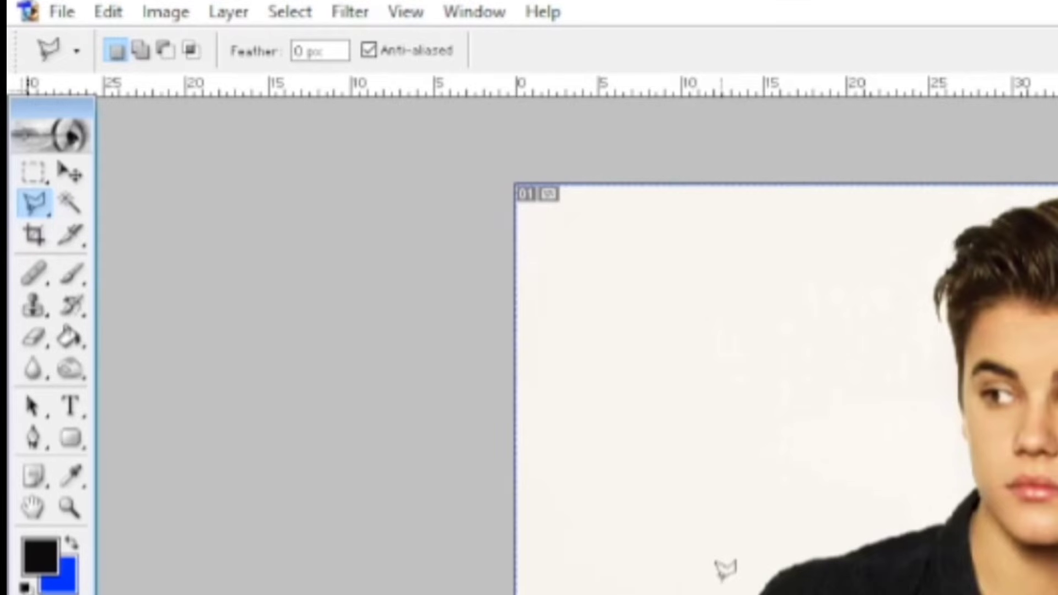
pyautogui.scroll(-2, 725, 571)
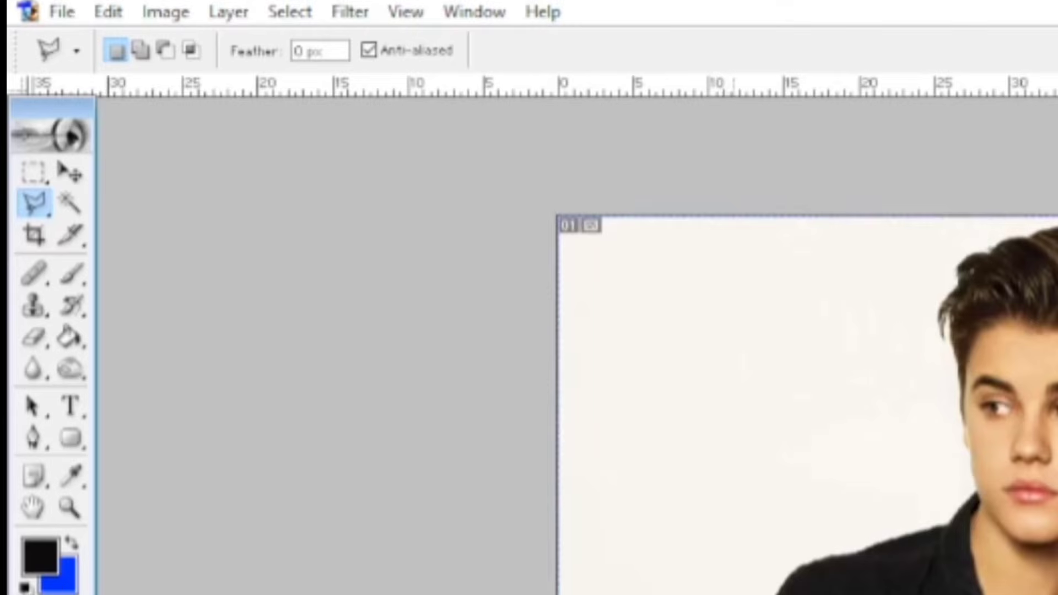
pyautogui.scroll(1, 948, 499)
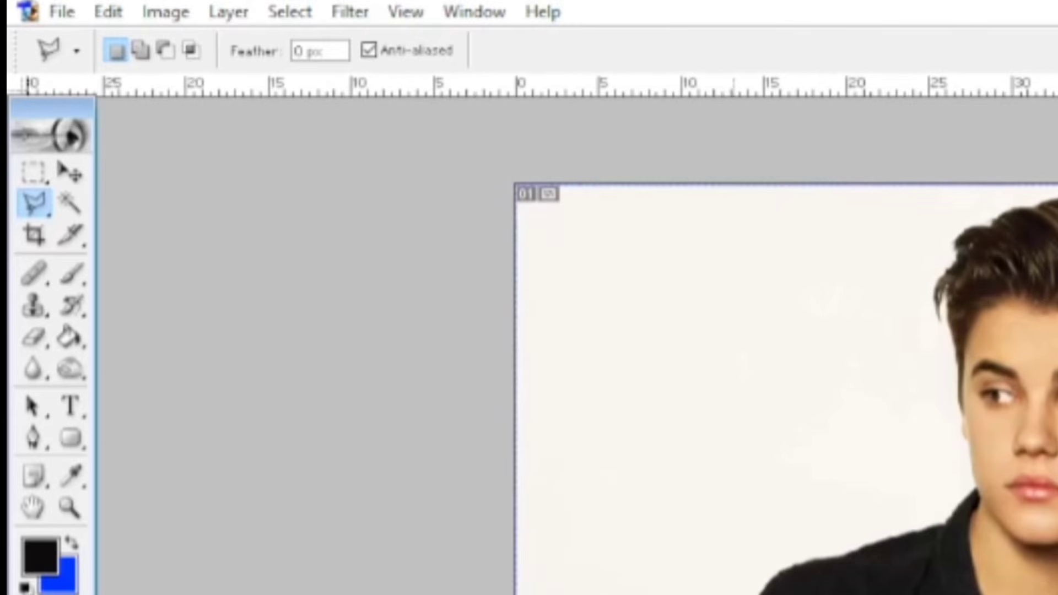
pyautogui.rightClick(34, 204)
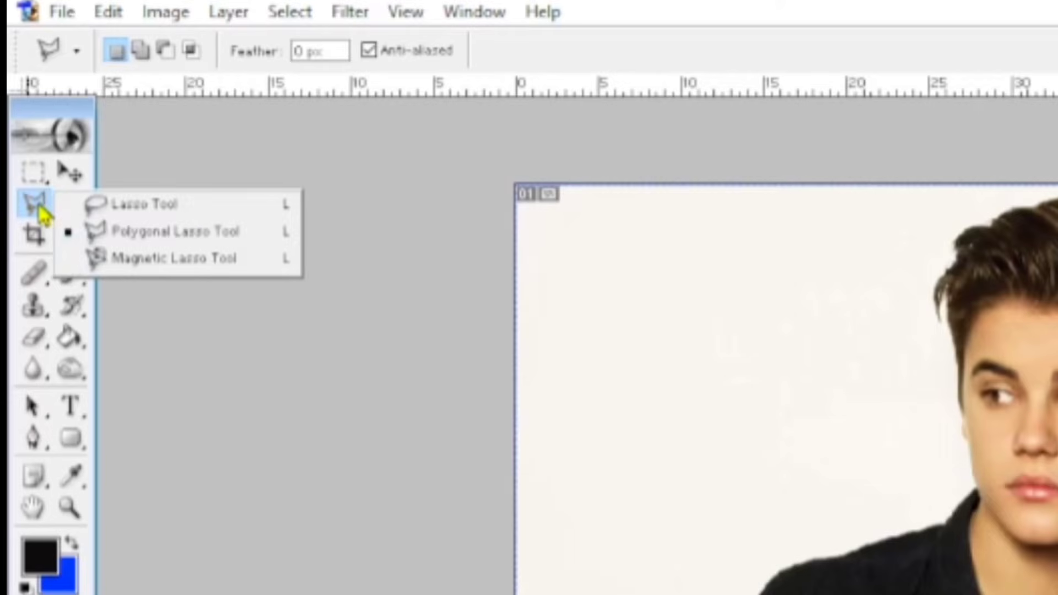
pyautogui.click(138, 231)
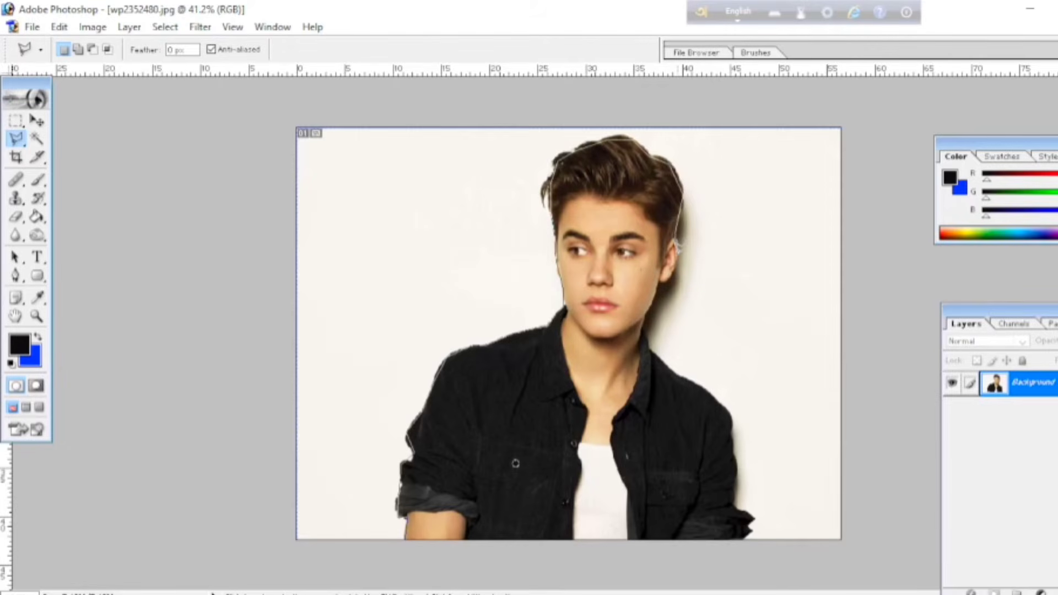
# Close the polygonal lasso outline from the ear down across the chest to the sleeve, and deselect it.
pyautogui.click(677, 260)
pyautogui.click(674, 272)
pyautogui.click(669, 280)
pyautogui.click(617, 365)
pyautogui.click(577, 401)
pyautogui.click(482, 475)
pyautogui.click(408, 489)
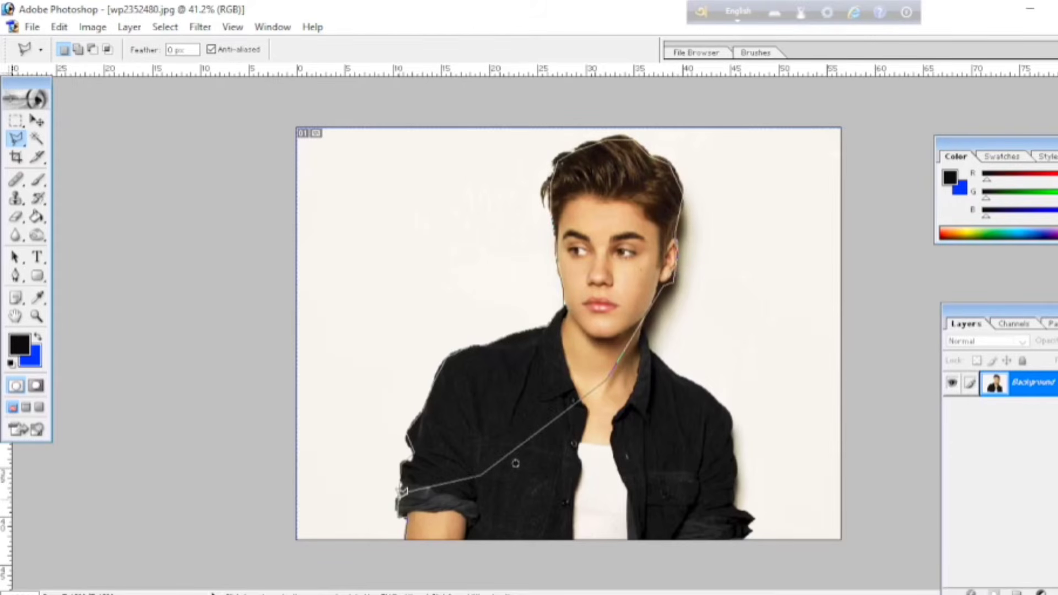
pyautogui.click(408, 477)
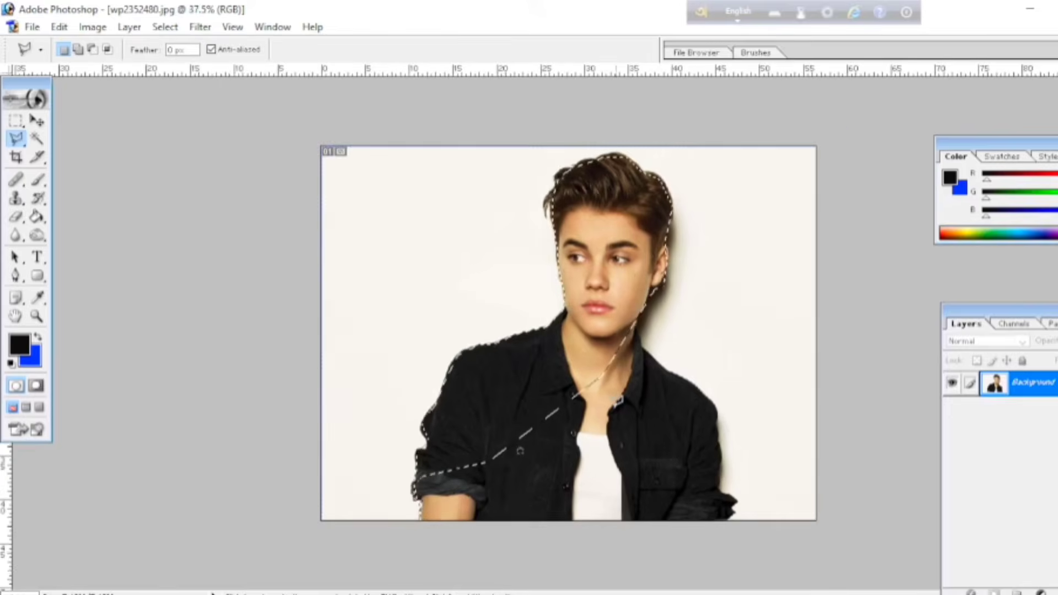
pyautogui.hotkey('ctrl', 'd')
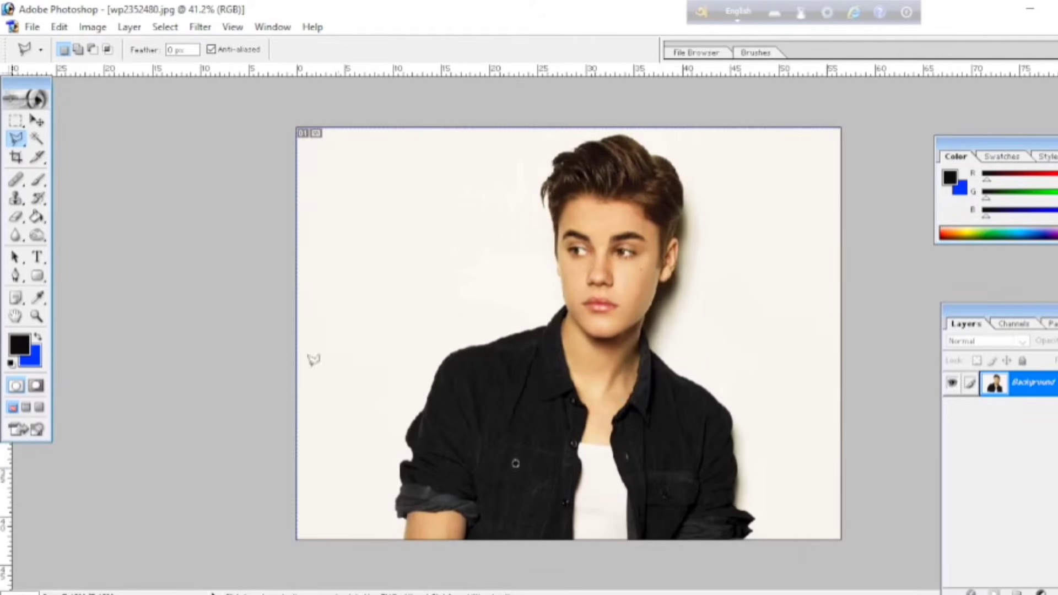
# Switch to the Magnetic Lasso tool and try tracing the edge of the man's shoulder and sleeve.
pyautogui.click(16, 138)
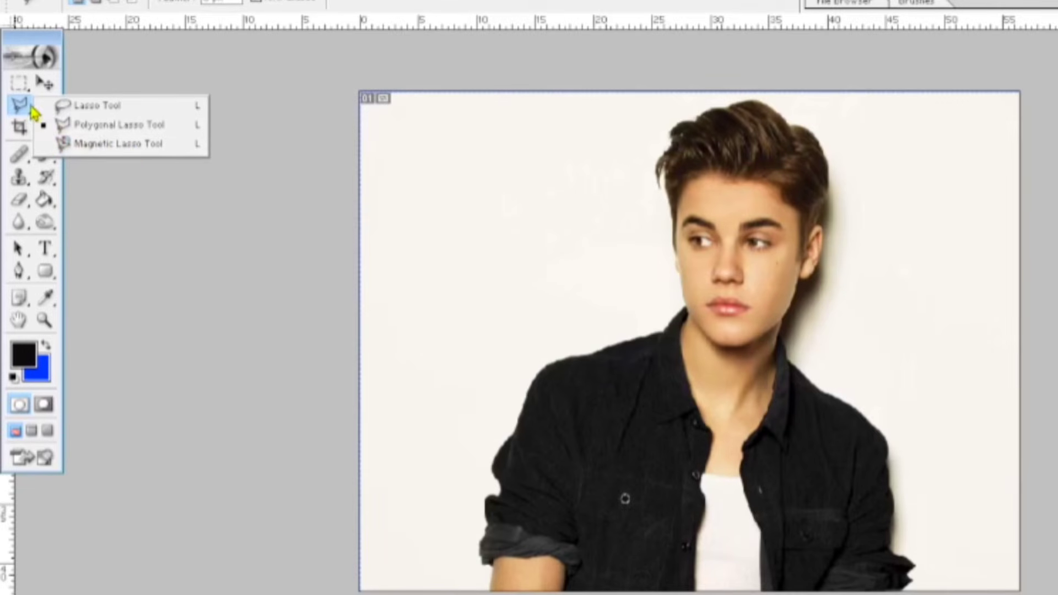
pyautogui.click(125, 155)
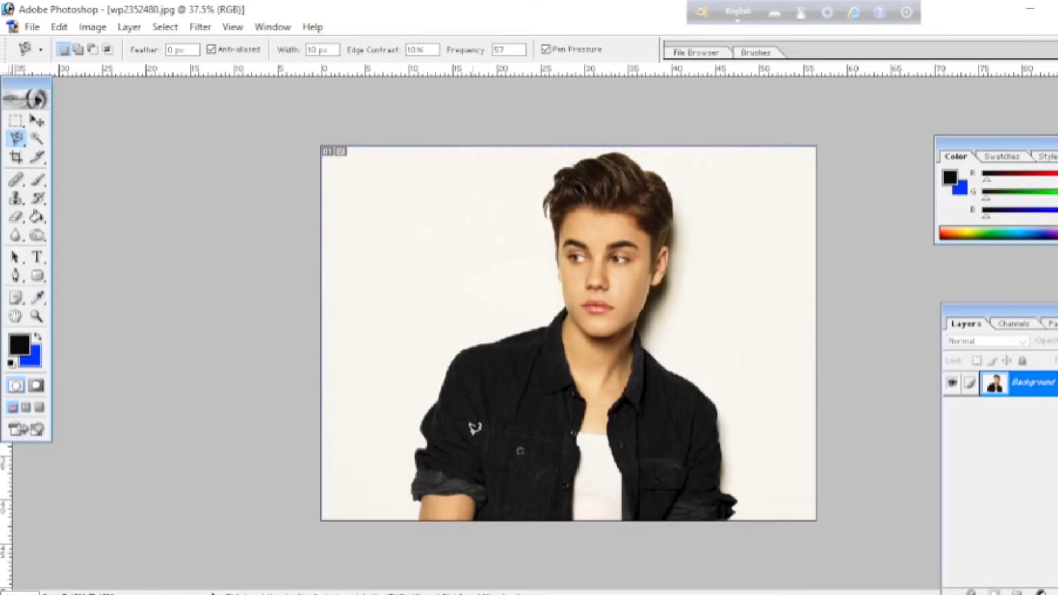
pyautogui.scroll(1, 437, 497)
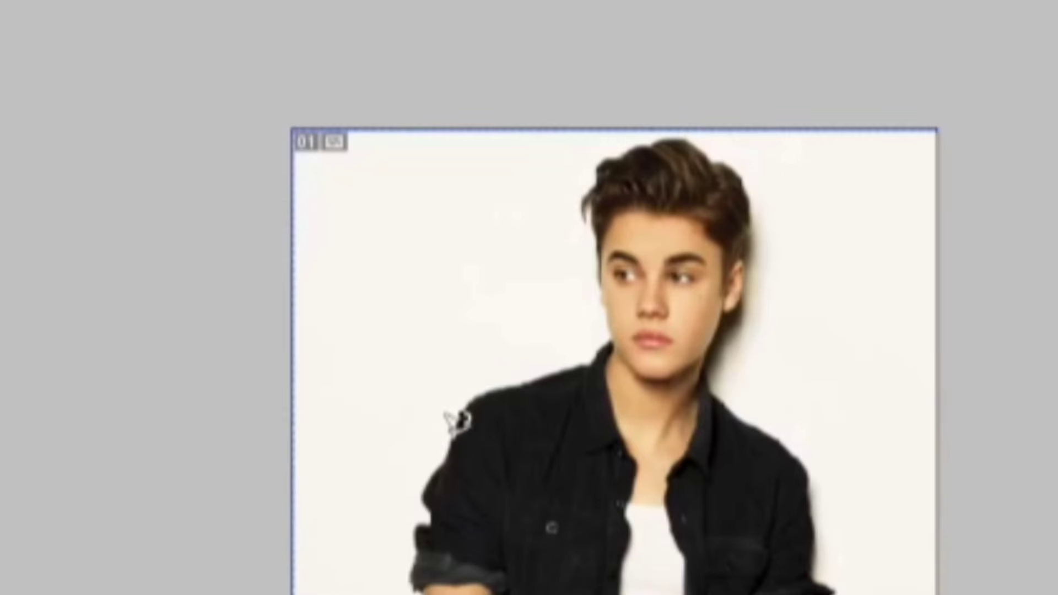
pyautogui.click(450, 435)
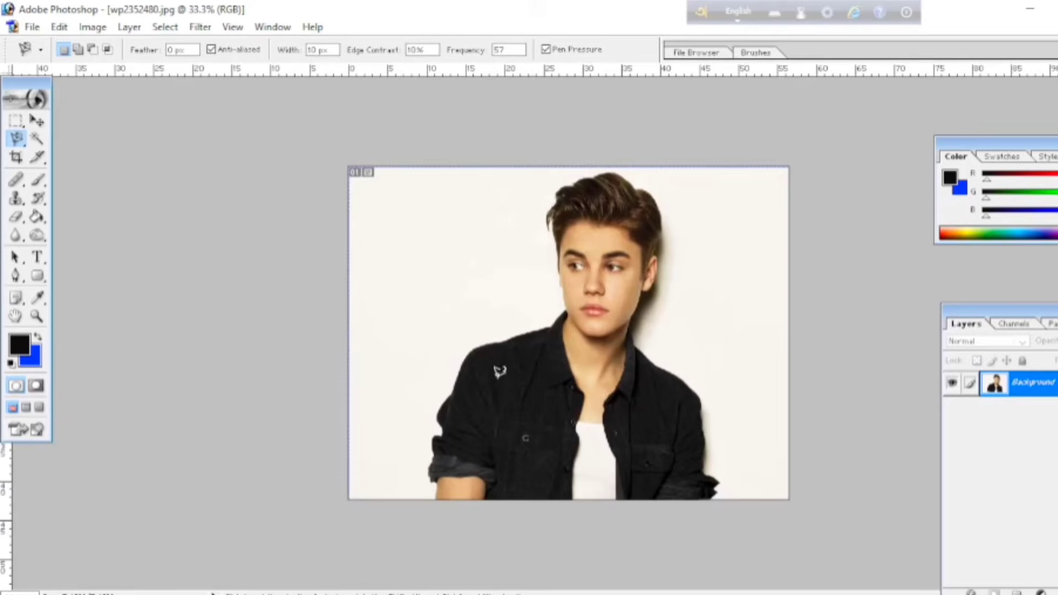
pyautogui.click(17, 142)
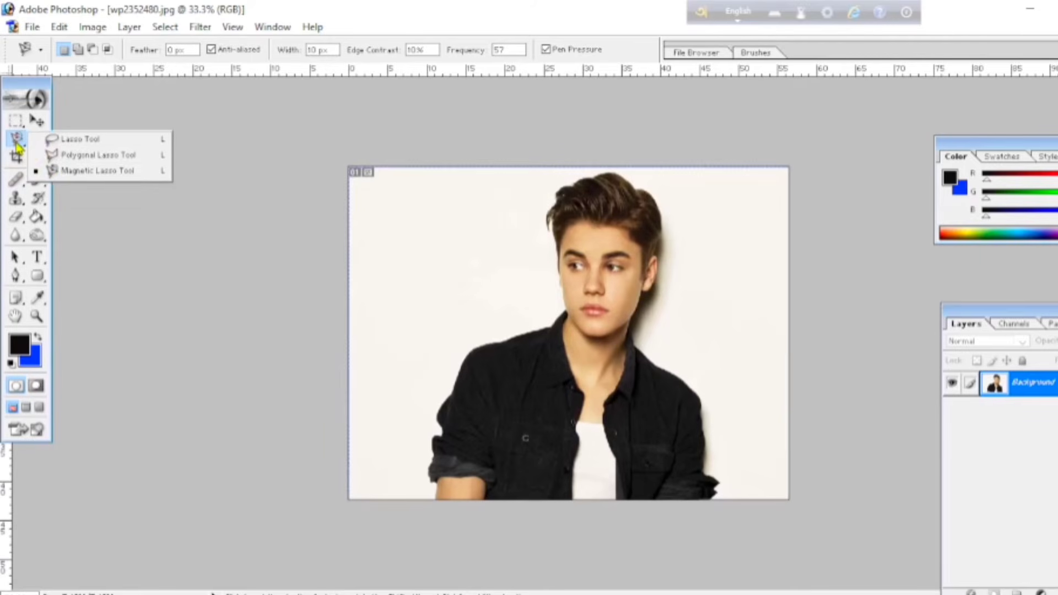
pyautogui.click(65, 174)
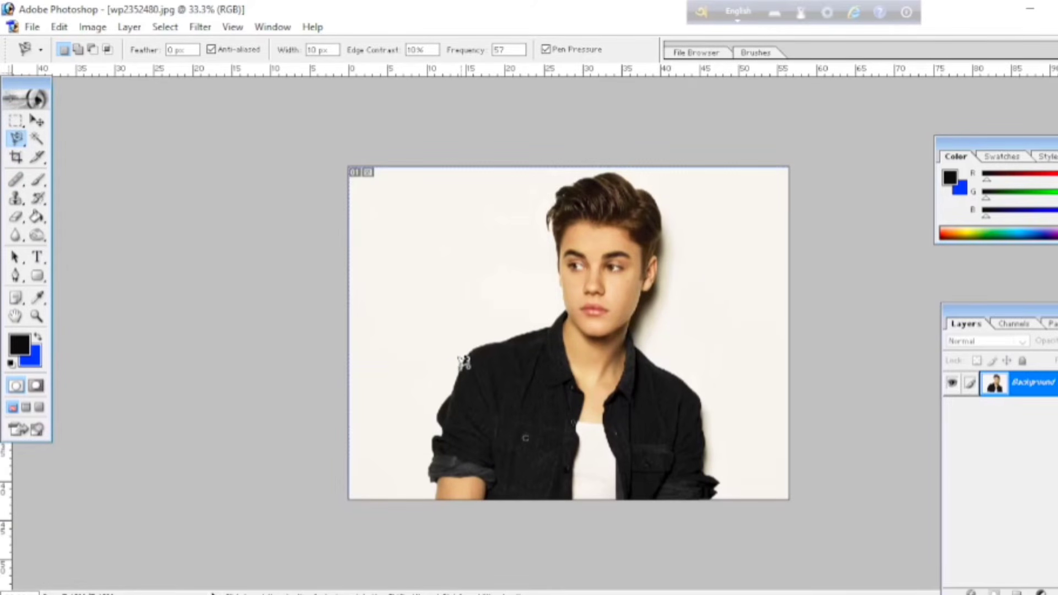
pyautogui.click(463, 362)
pyautogui.press('Escape')
# Activate the Magic Wand tool in place of the lasso tools.
pyautogui.click(14, 142)
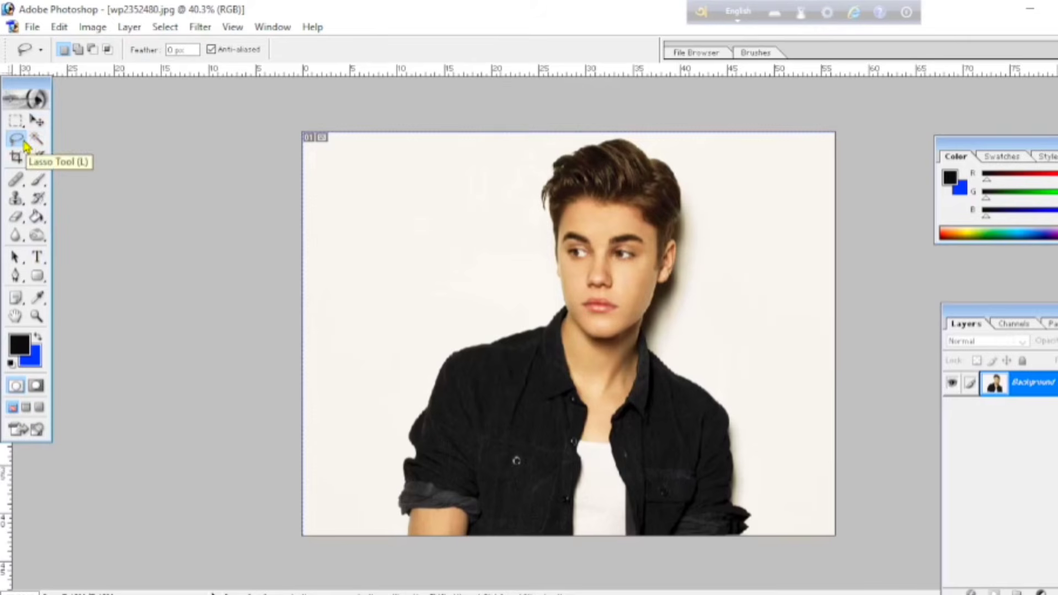
pyautogui.click(22, 143)
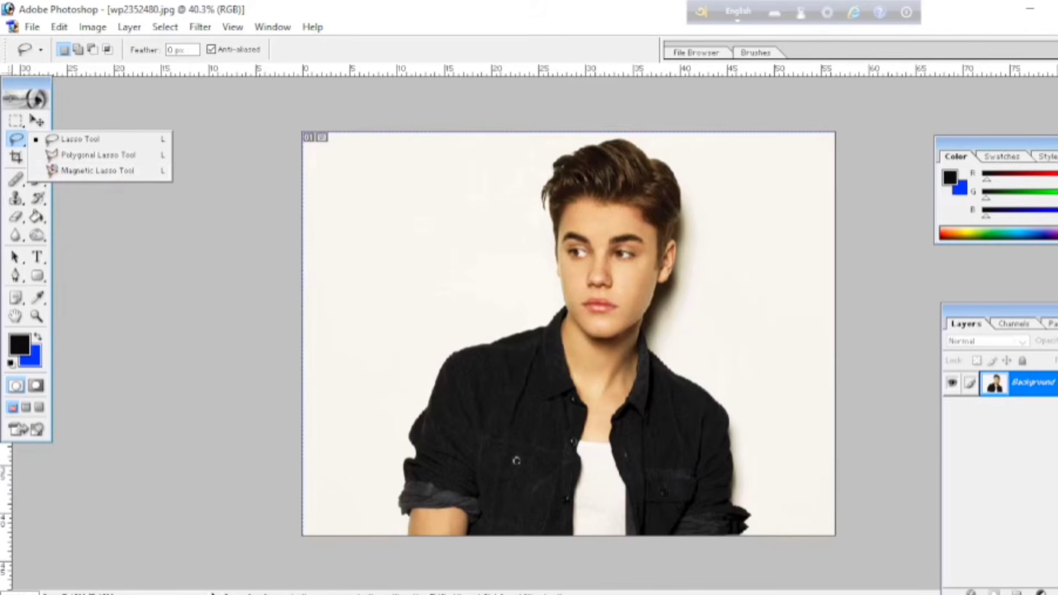
pyautogui.click(38, 122)
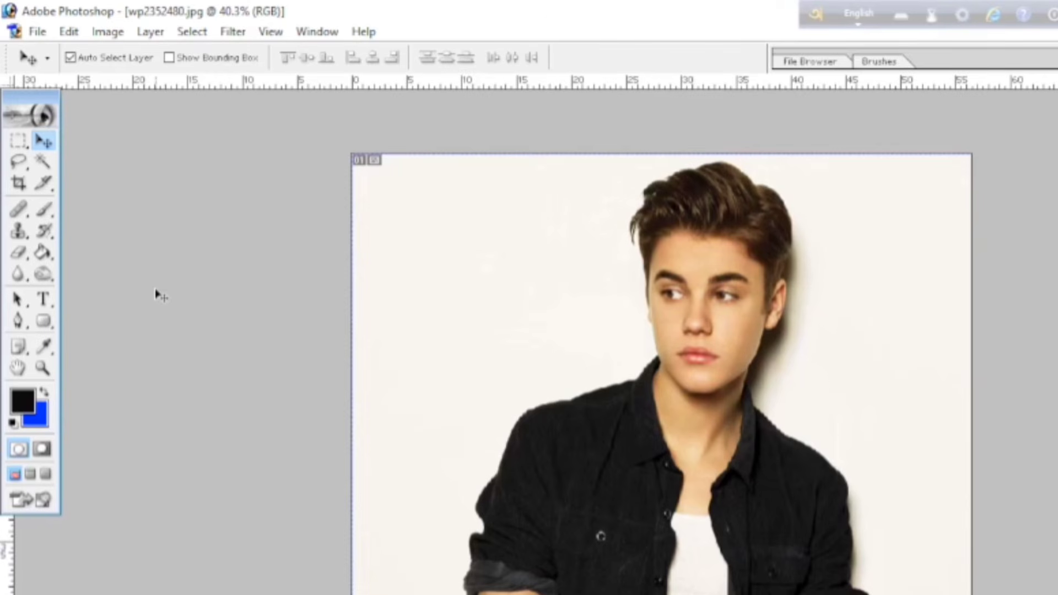
pyautogui.click(43, 162)
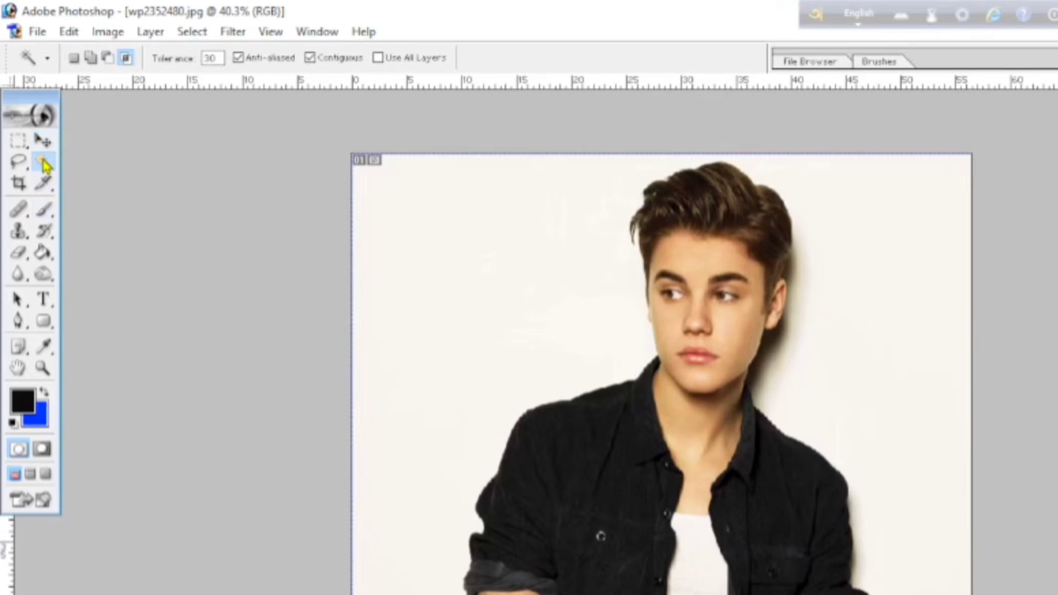
pyautogui.scroll(-1, 355, 447)
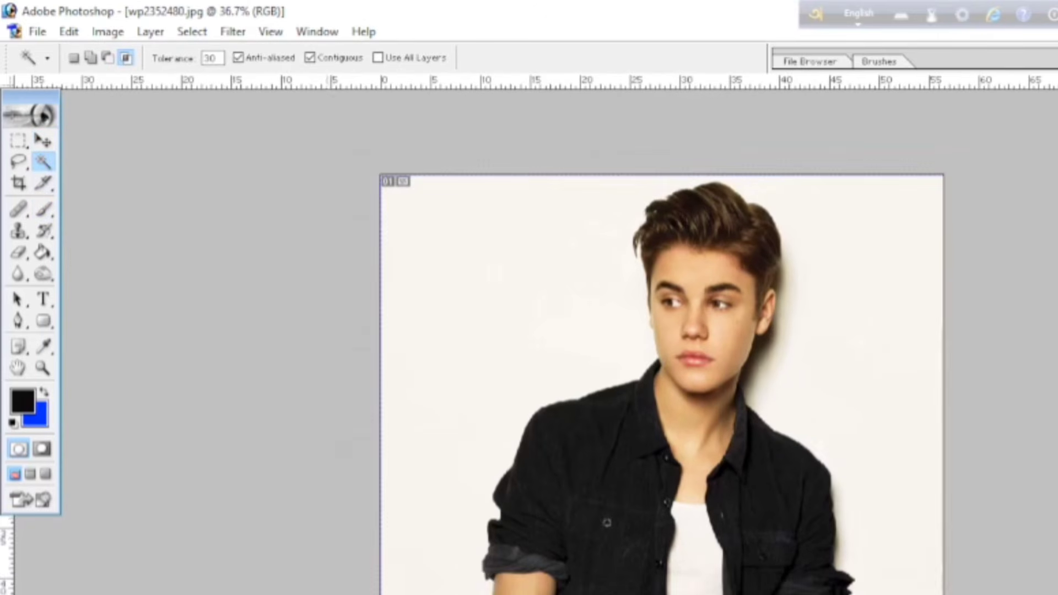
pyautogui.scroll(2, 393, 518)
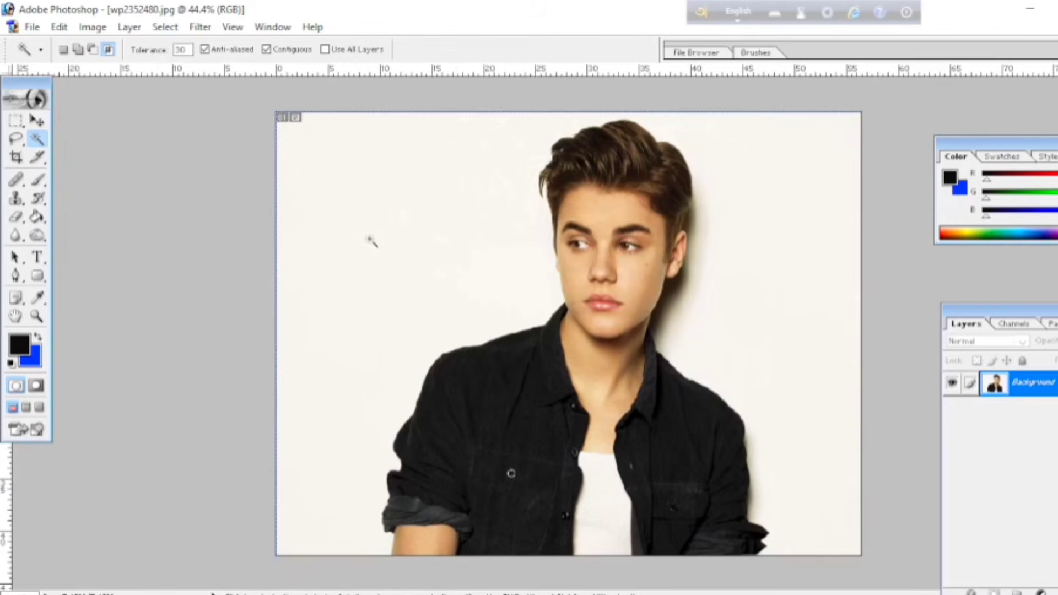
pyautogui.hotkey('ctrl', '0')
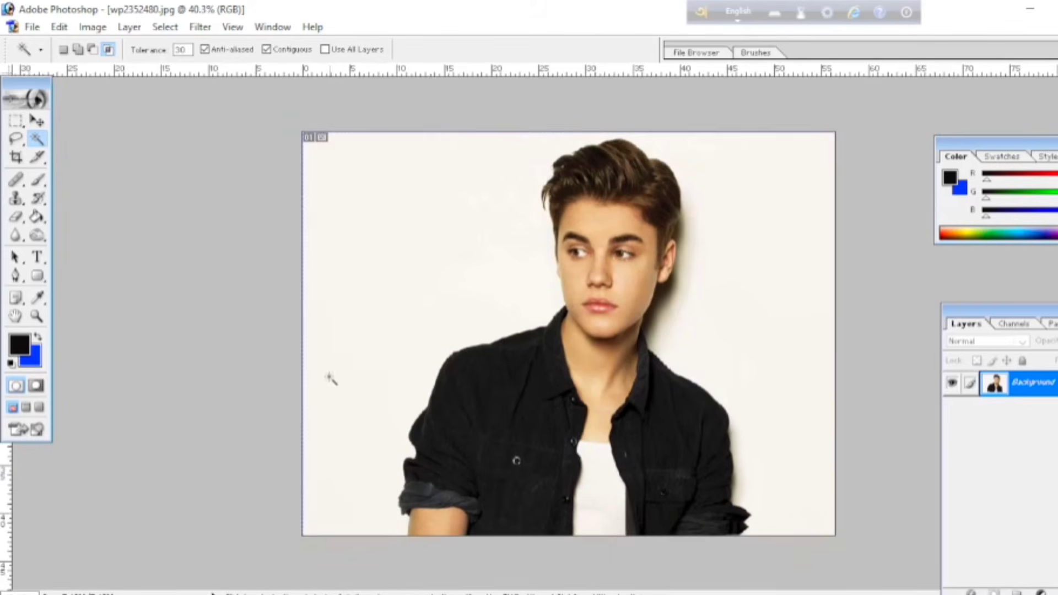
pyautogui.hotkey('ctrl', '0')
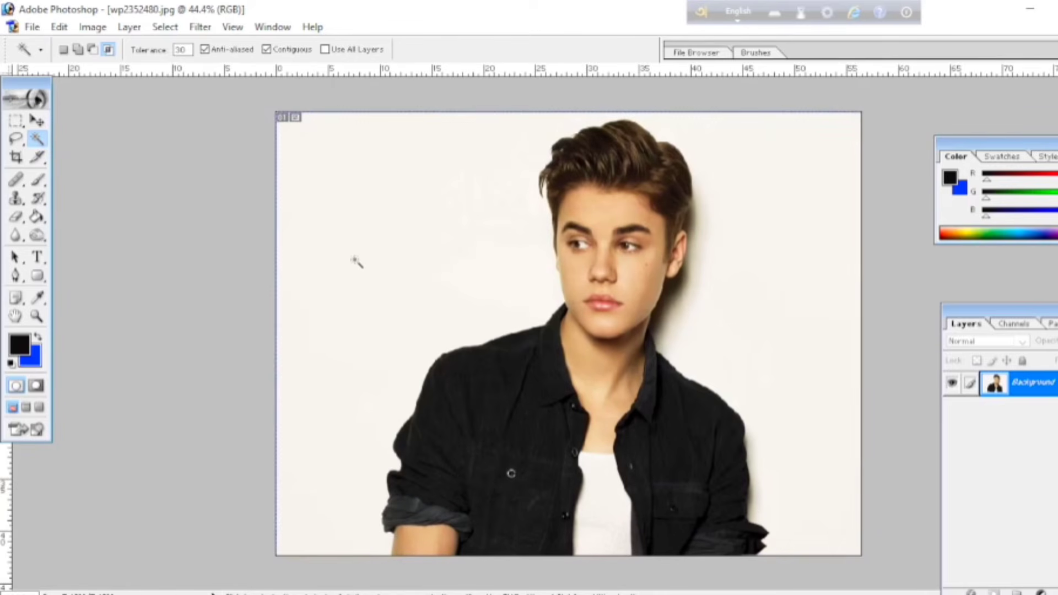
pyautogui.hotkey('ctrl', '0')
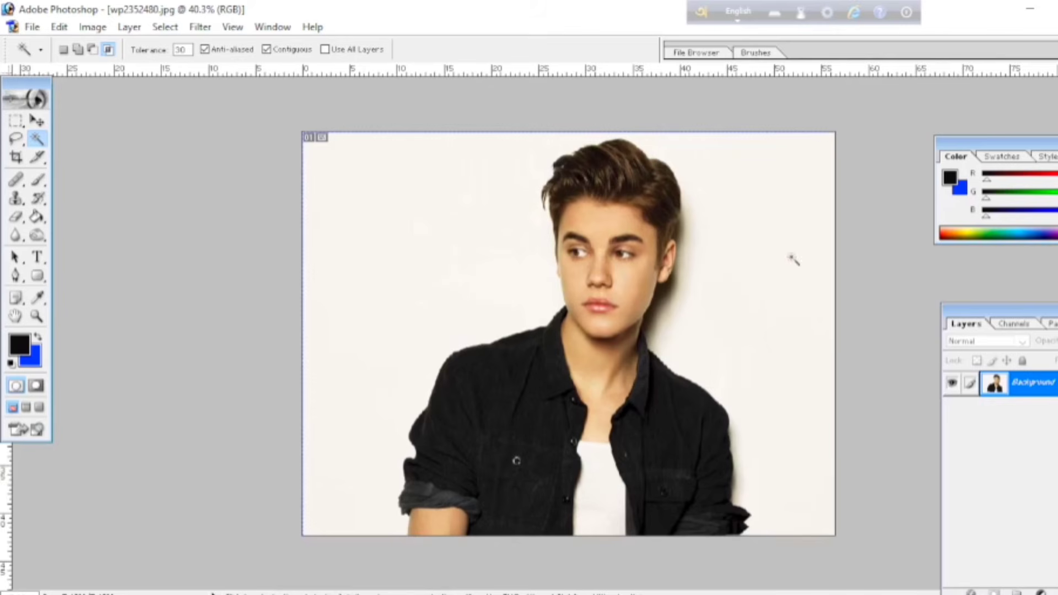
pyautogui.hotkey('ctrl', '0')
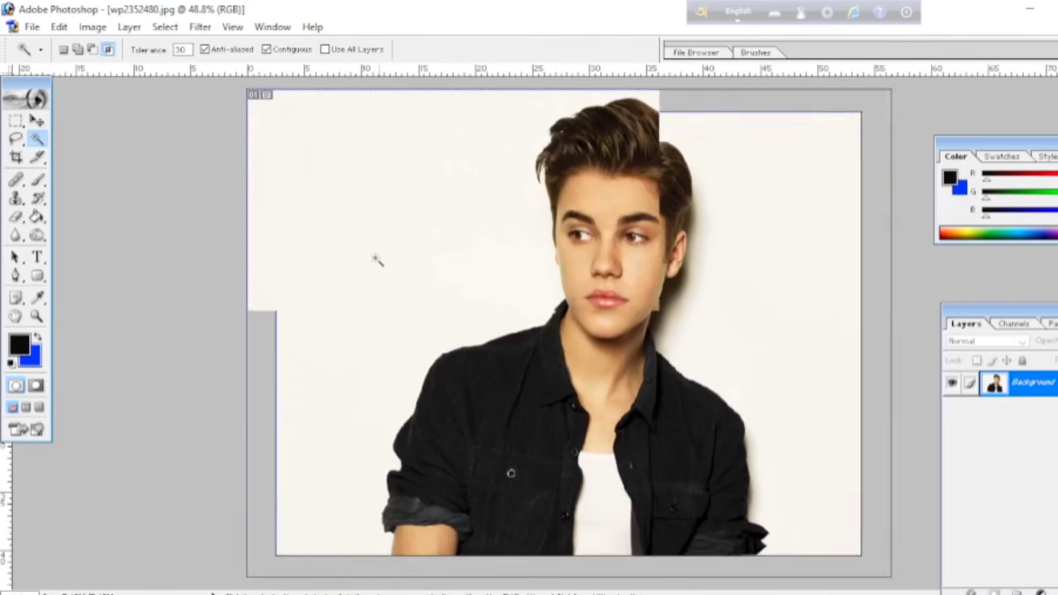
# Select the white backdrop around the man with the Magic Wand, and deselect it.
pyautogui.click(345, 217)
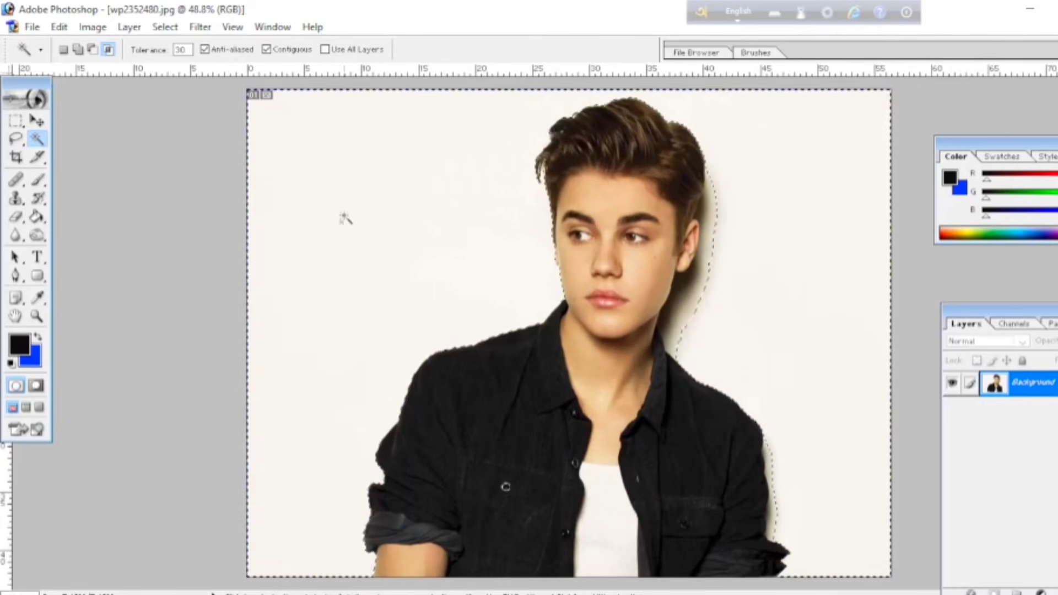
pyautogui.hotkey('ctrl', '-')
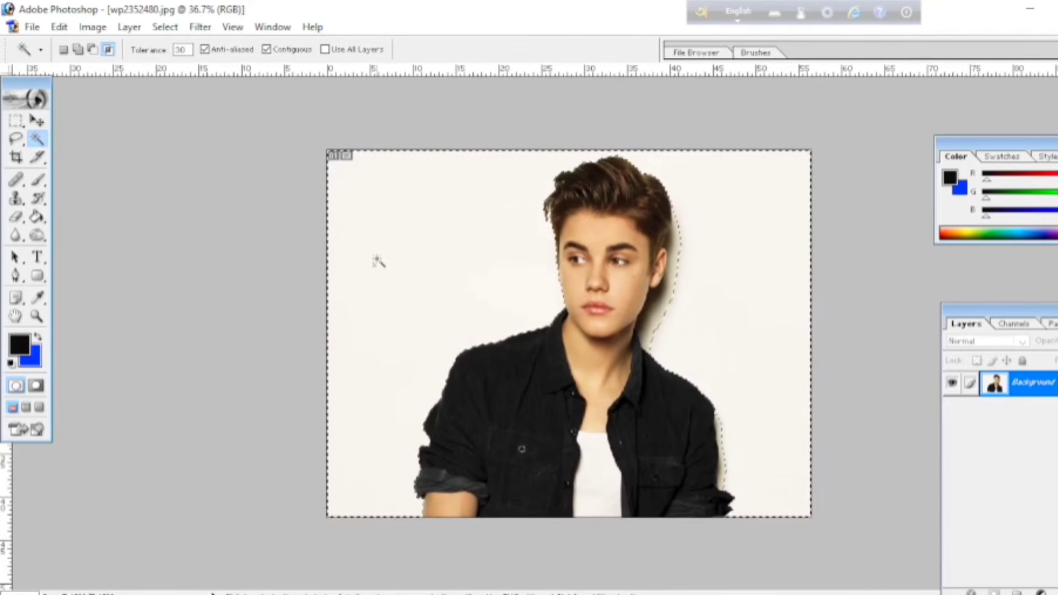
pyautogui.hotkey('ctrl', '+')
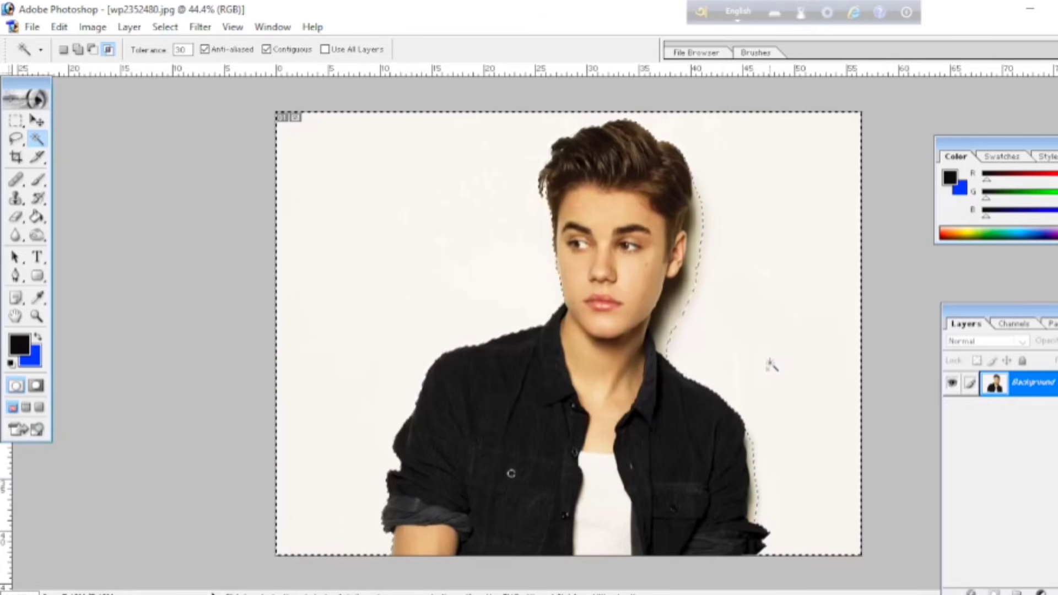
pyautogui.hotkey('ctrl', 'd')
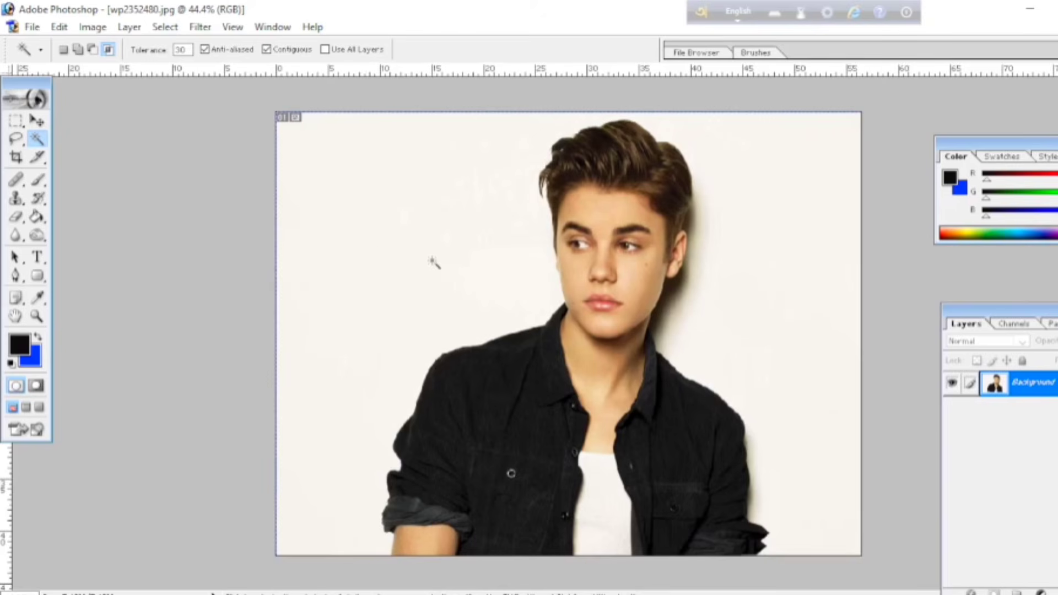
# Select the white backdrop again with the Magic Wand and add the shadow beside the man's ear and neck to the selection.
pyautogui.click(373, 238)
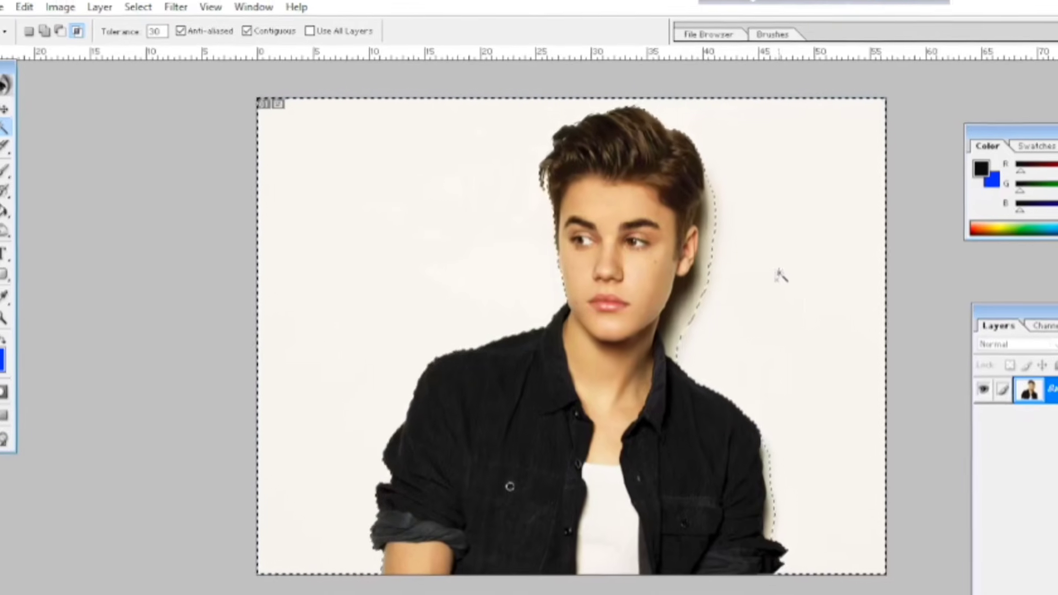
pyautogui.hotkey('ctrl', '+')
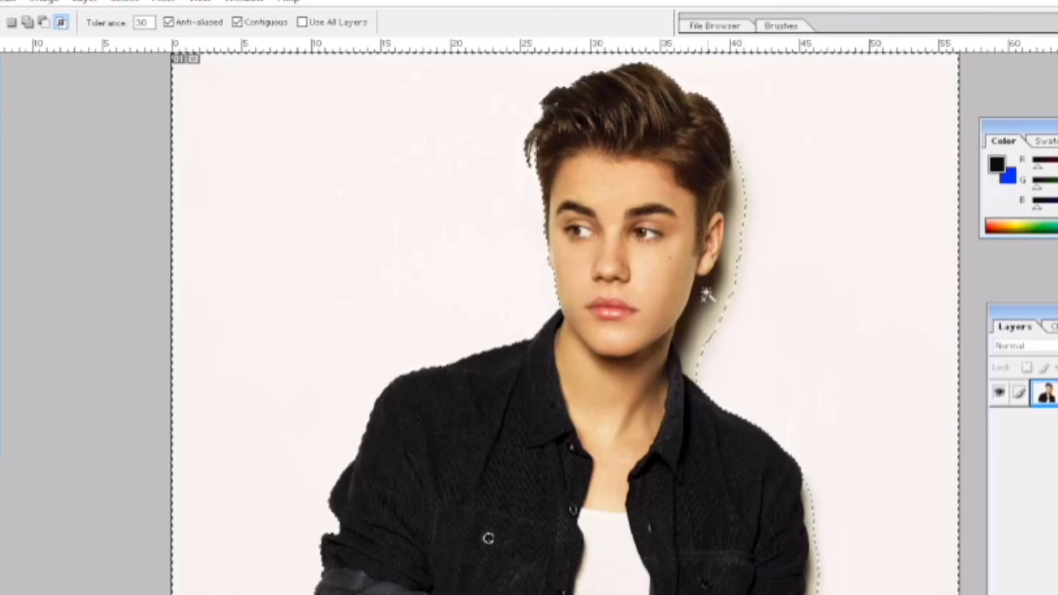
pyautogui.press('shift')
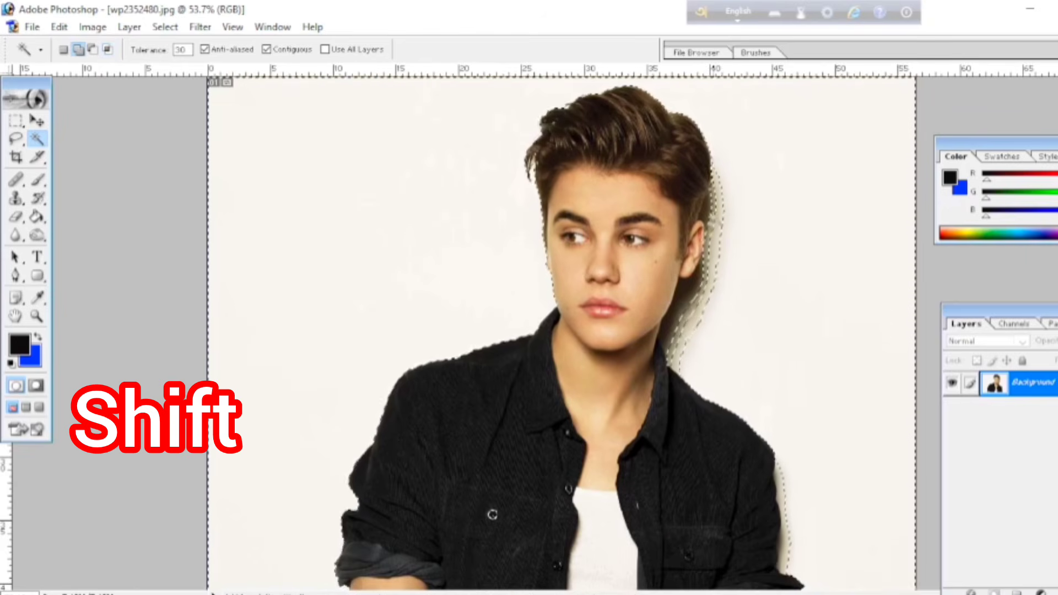
pyautogui.keyDown('shift'); pyautogui.click(699, 259); pyautogui.keyUp('shift')
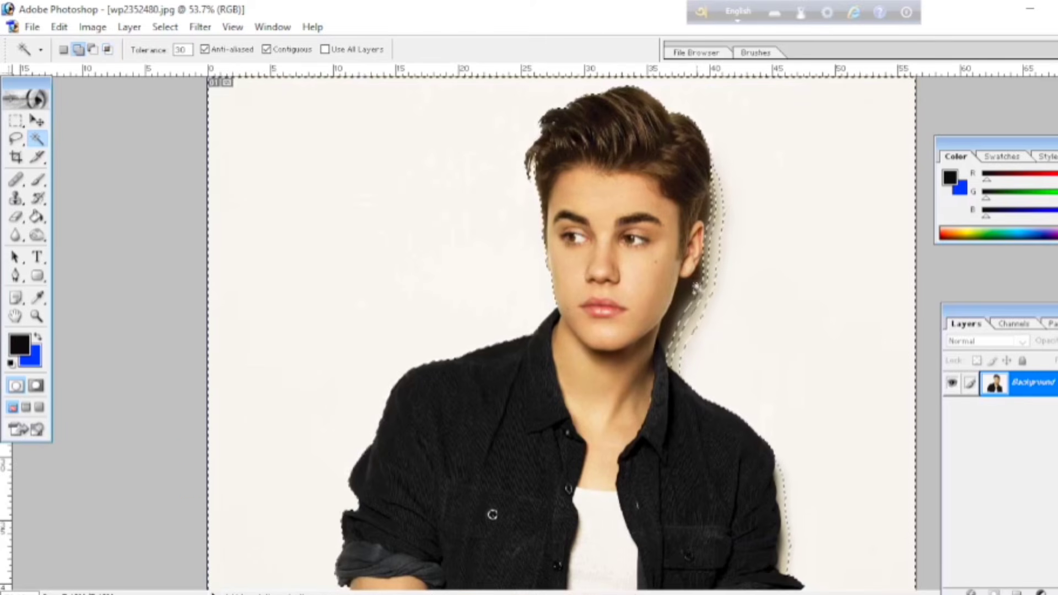
pyautogui.keyDown('shift'); pyautogui.click(673, 273); pyautogui.keyUp('shift')
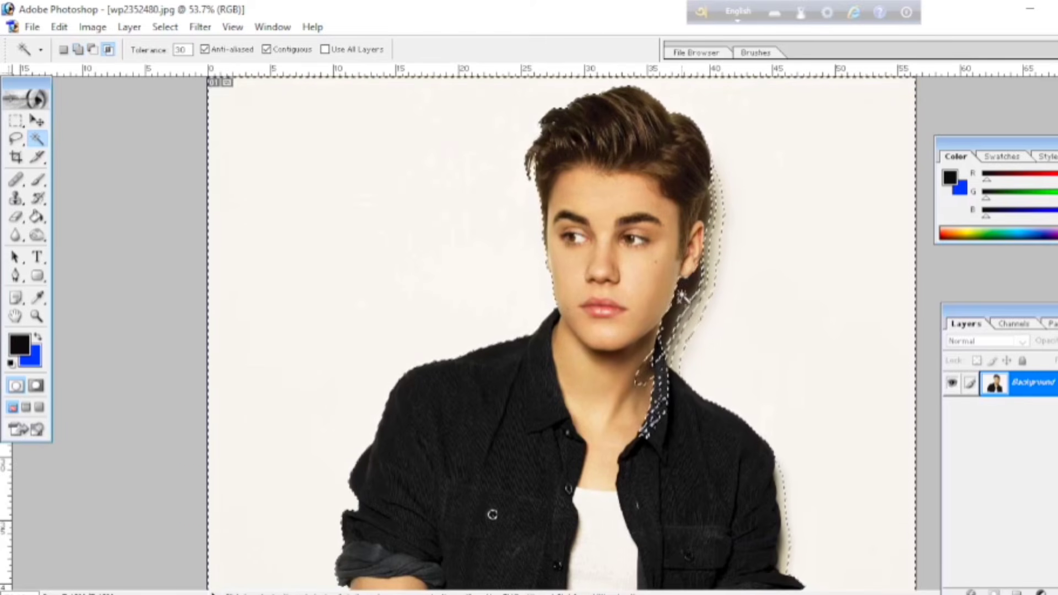